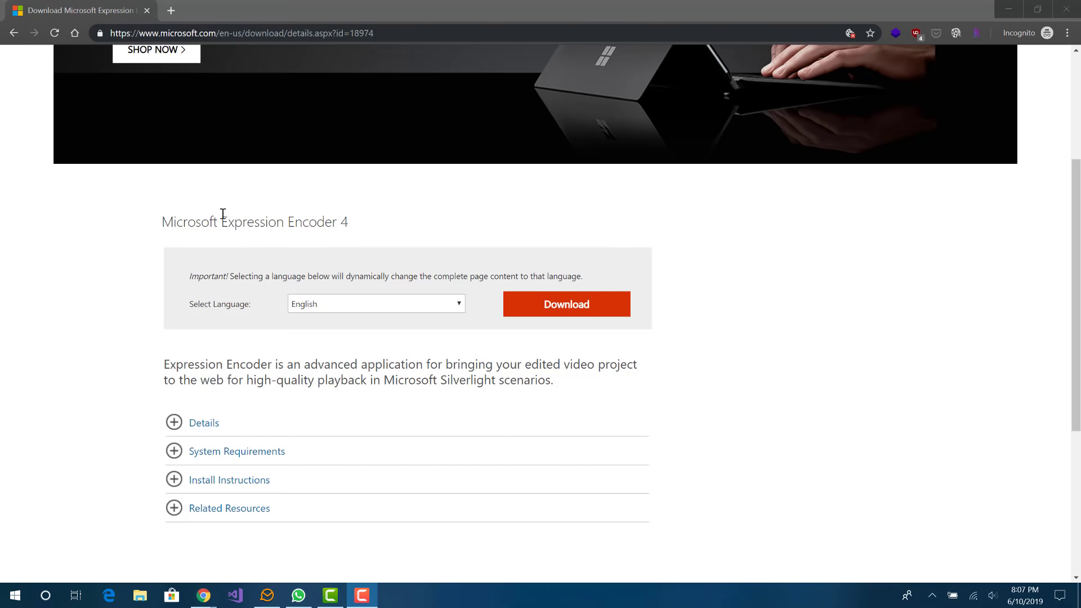
# - Highlight the words Expression and Encoder in the page heading, then clear the selection
pyautogui.moveTo(222, 218); pyautogui.dragTo(289, 223)
pyautogui.click(289, 223)
pyautogui.scroll(1, 289, 223)
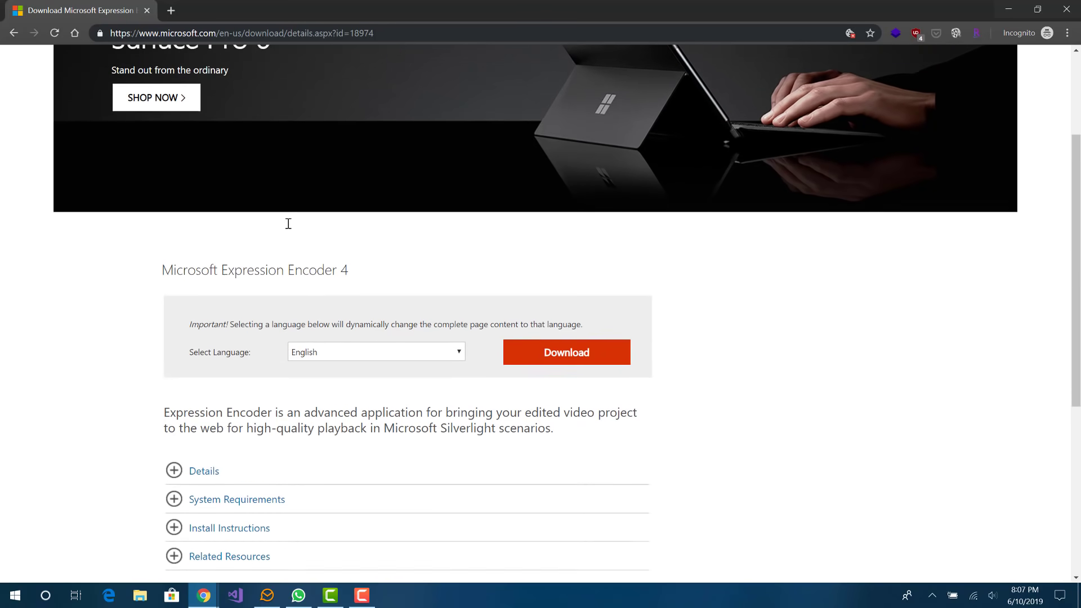
pyautogui.doubleClick(320, 277)
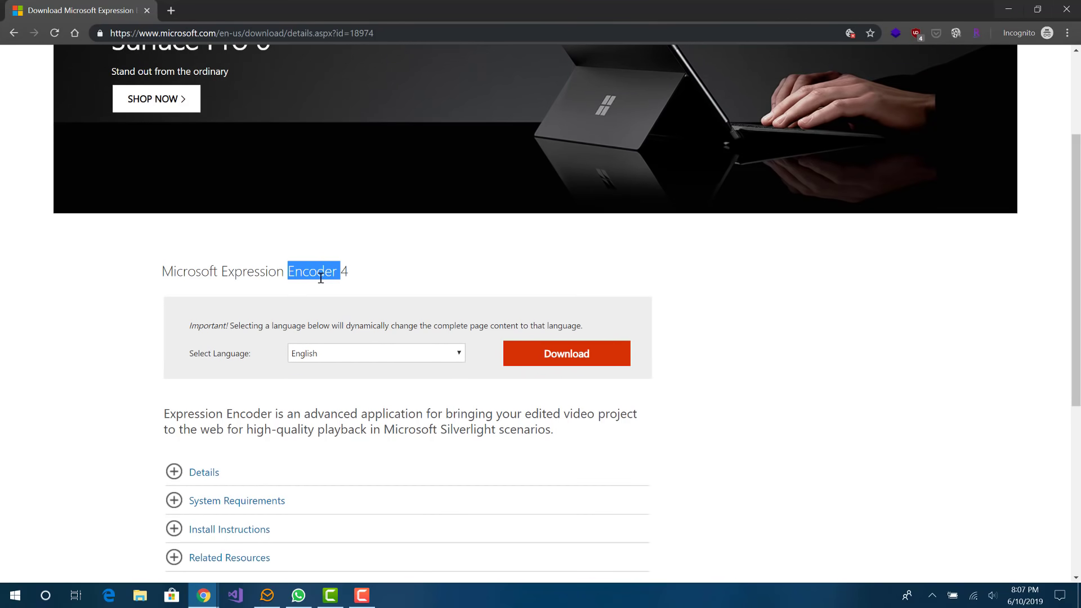
pyautogui.click(408, 275)
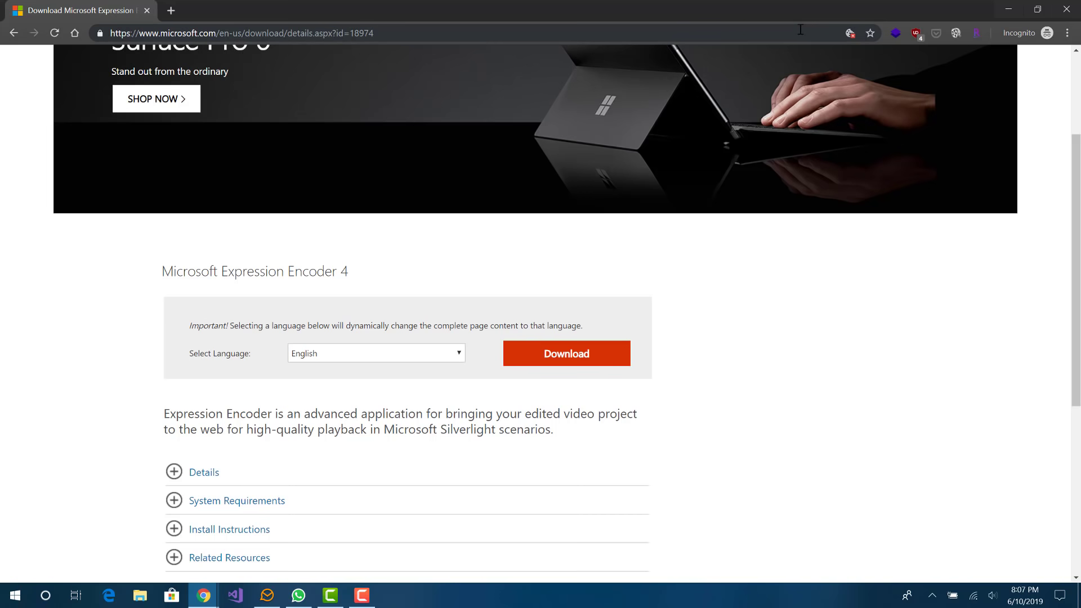
# - Minimize Chrome and launch Expression Encoder 4 from its desktop shortcut with a new project
pyautogui.click(1011, 9)
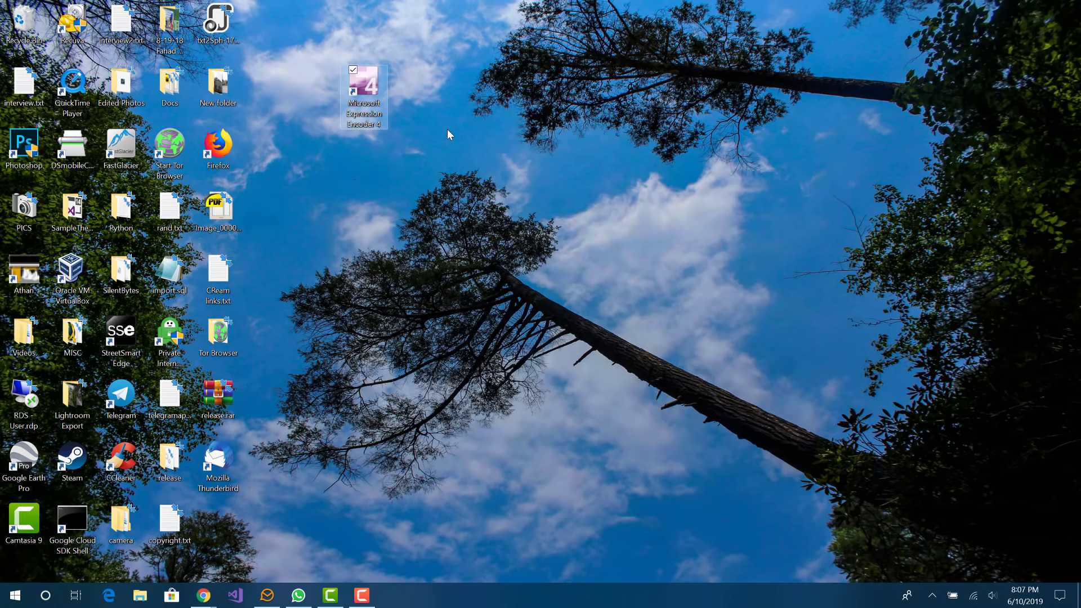
pyautogui.click(366, 115)
pyautogui.press('Escape')
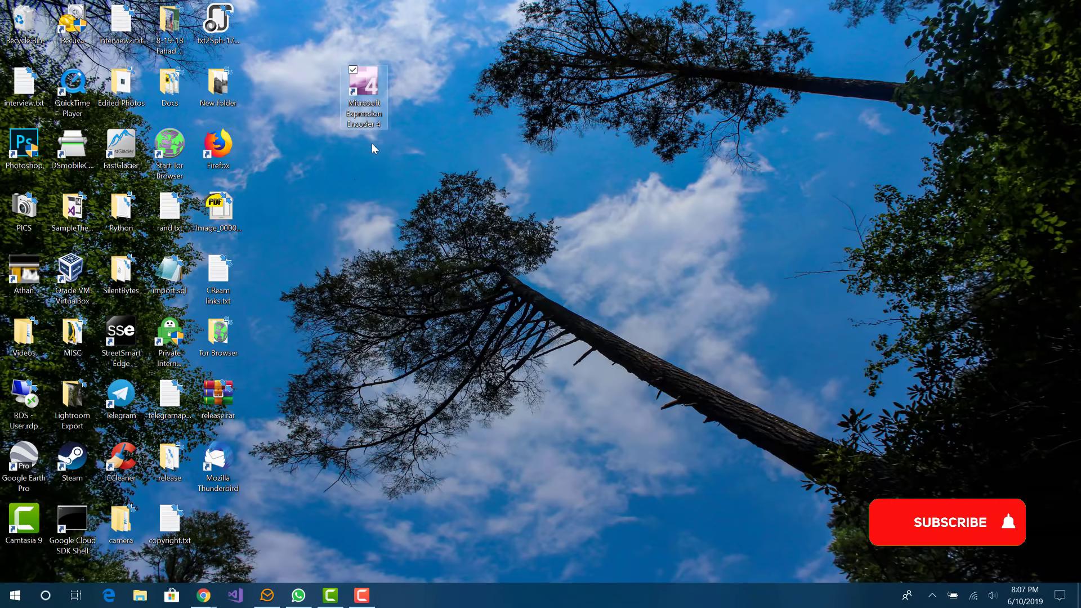
pyautogui.doubleClick(365, 93)
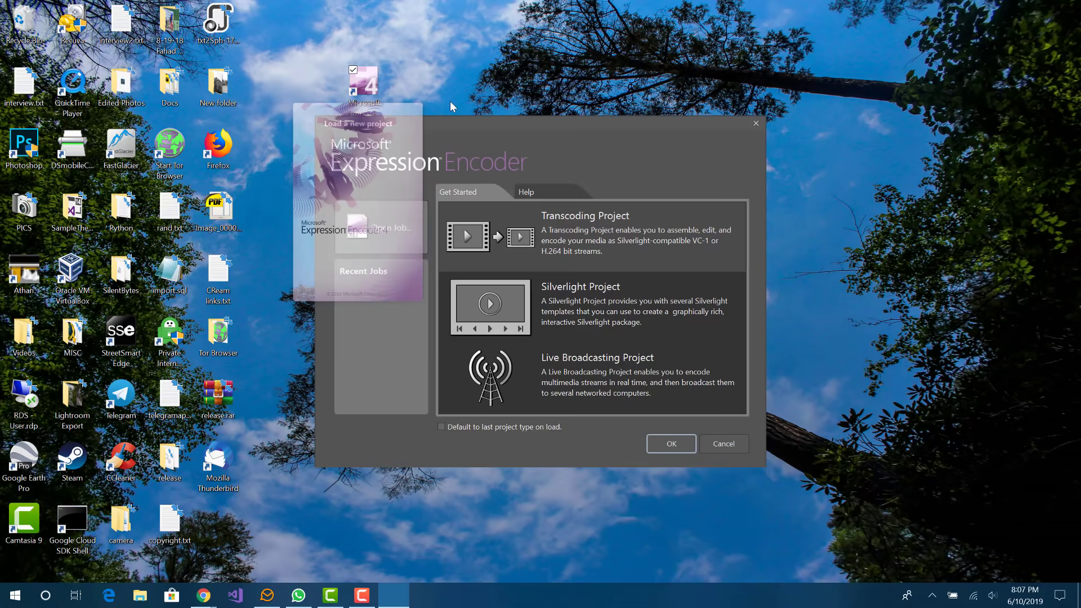
pyautogui.moveTo(549, 136)
pyautogui.mouseDown()
pyautogui.moveTo(492, 93)
pyautogui.moveTo(491, 69)
pyautogui.mouseUp()
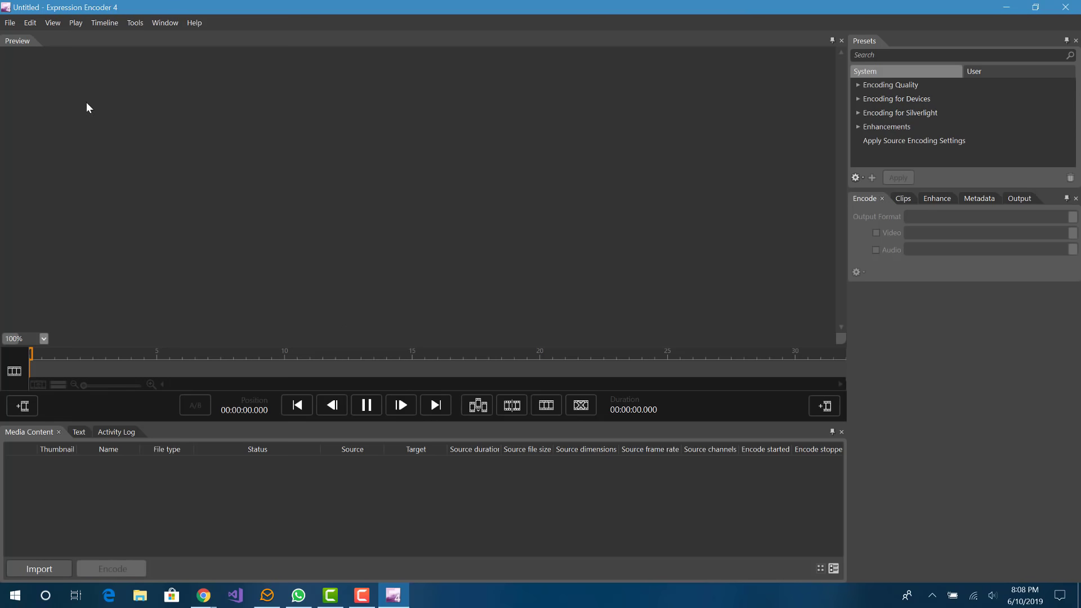
# - Browse the encoder's menus and restore the maximized encoder window
pyautogui.click(10, 23)
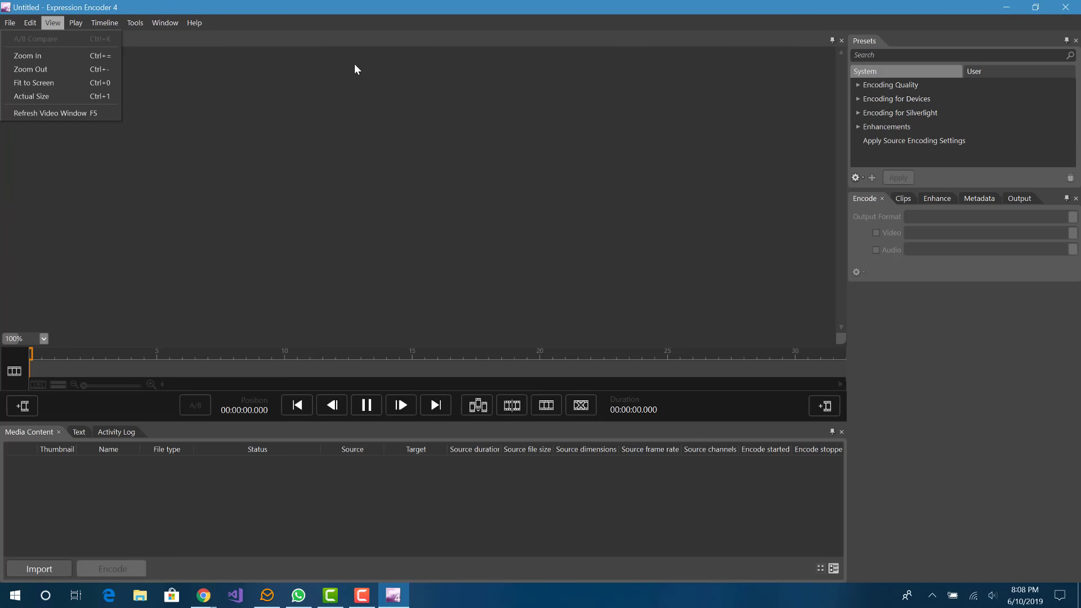
pyautogui.click(667, 123)
pyautogui.doubleClick(623, 5)
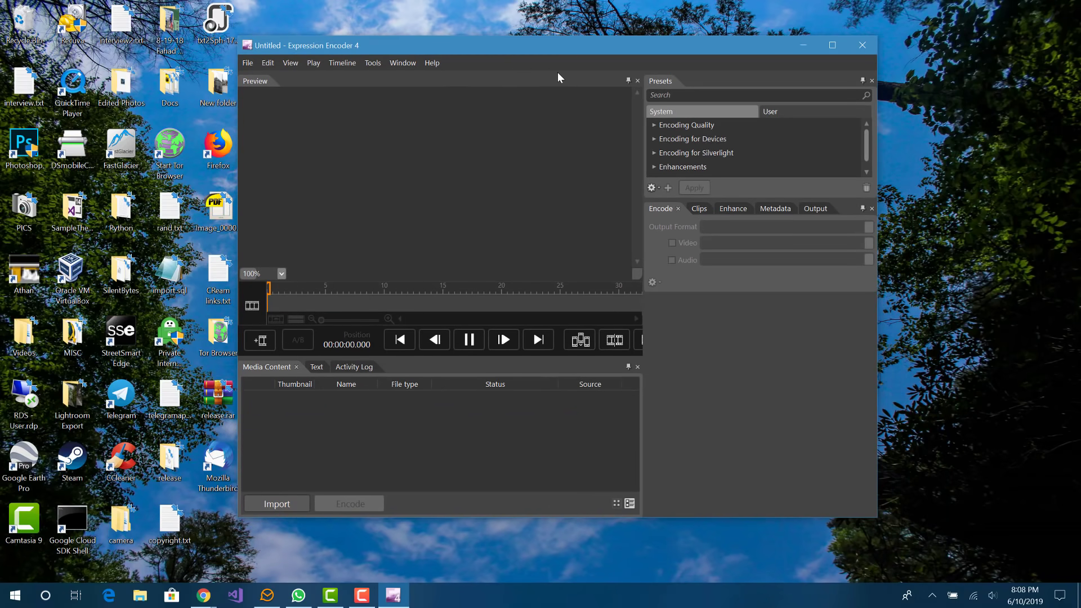
# - Launch Expression Encoder 4 Screen Capture from Start and close the main encoder window
pyautogui.press('super')
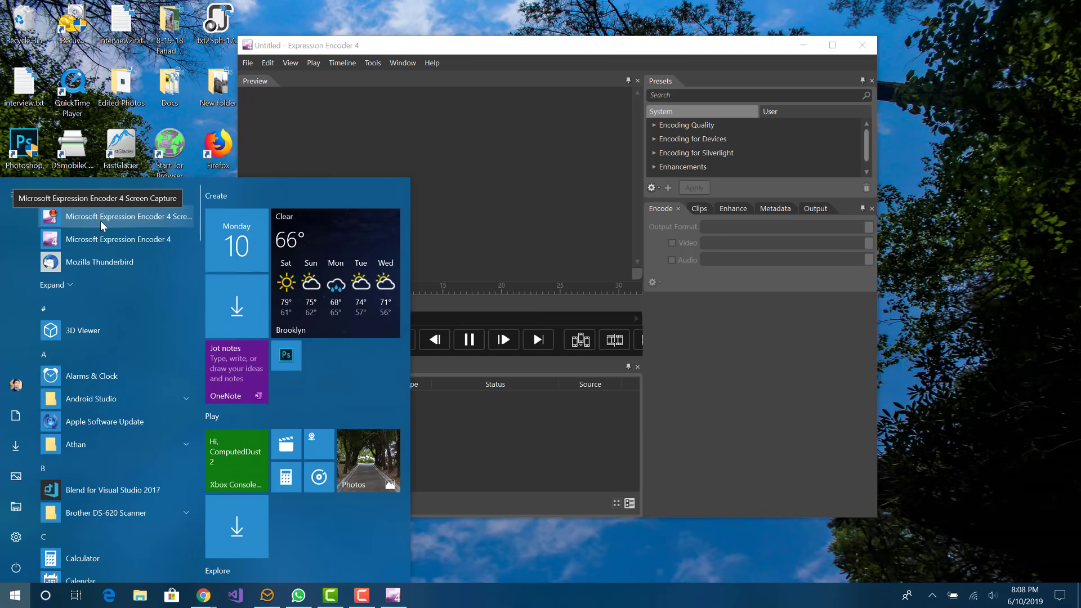
pyautogui.click(101, 220)
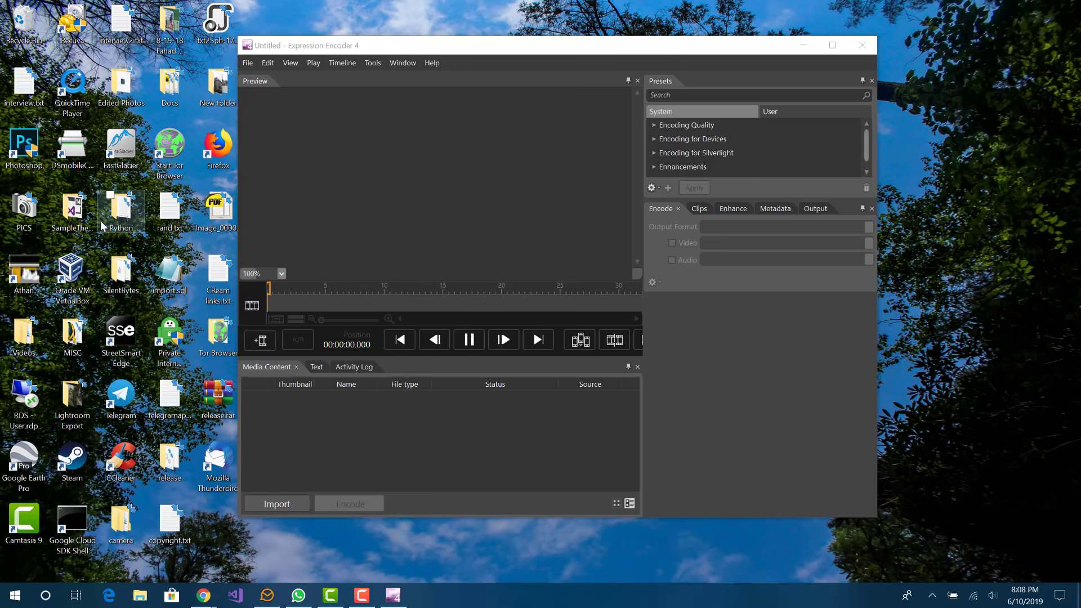
pyautogui.moveTo(263, 163); pyautogui.dragTo(449, 177)
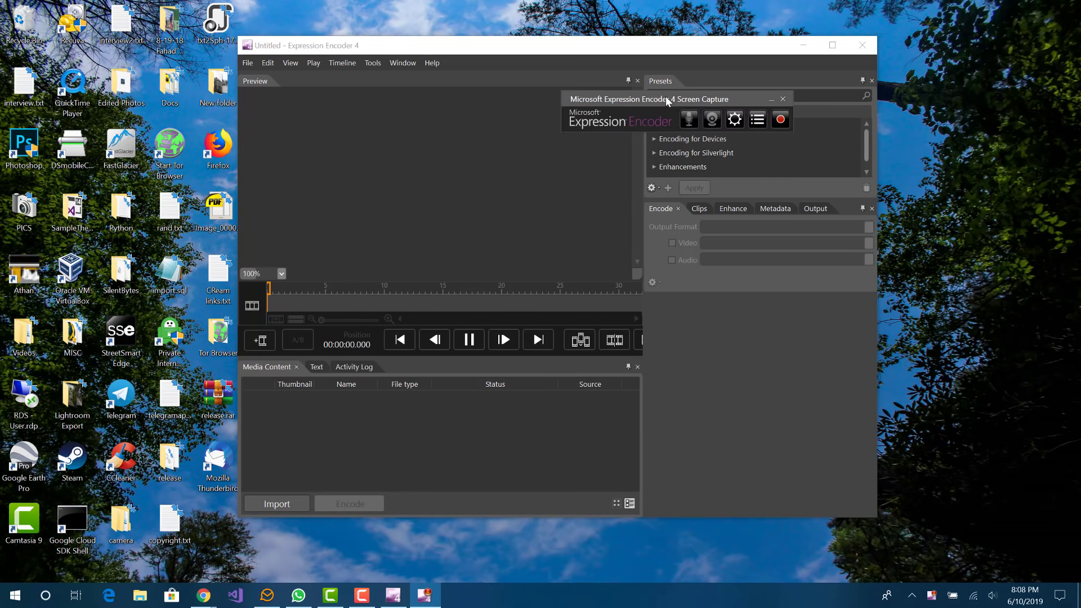
pyautogui.click(862, 45)
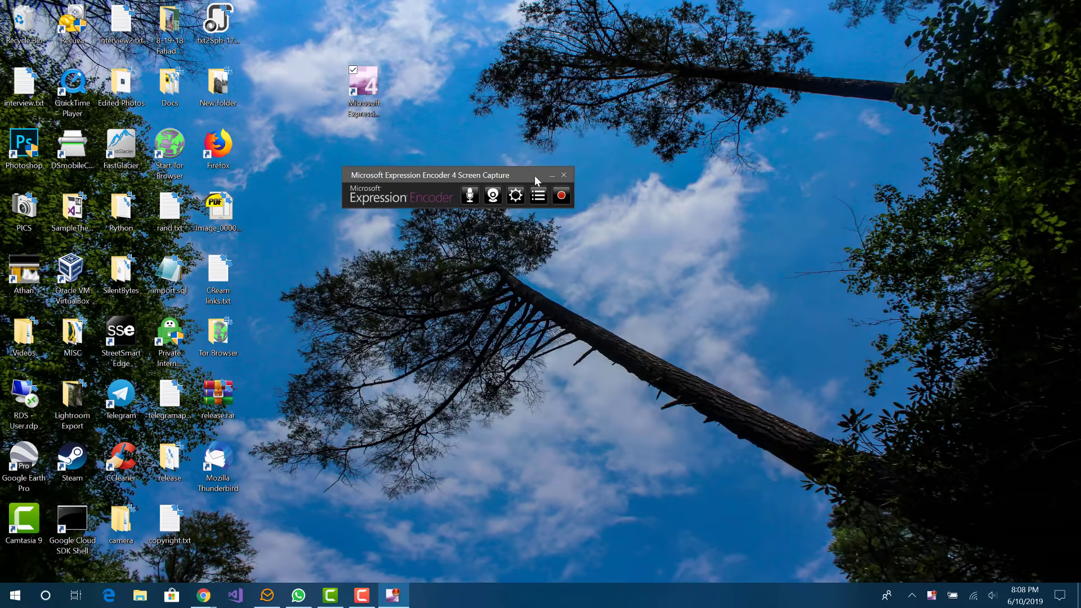
pyautogui.moveTo(404, 178); pyautogui.dragTo(376, 162)
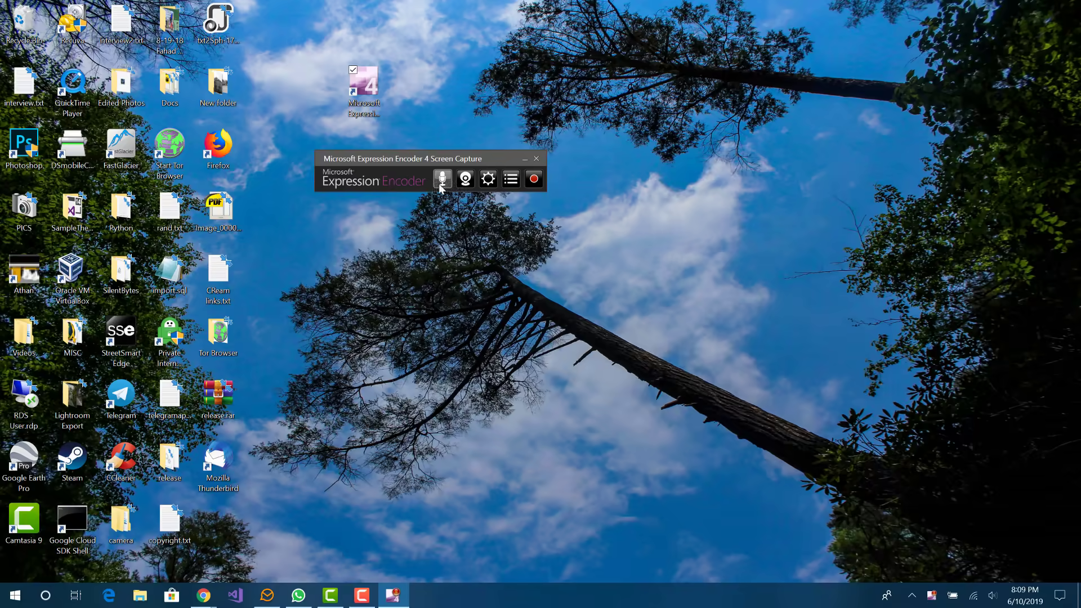
# - In capture settings, set the screen frame rate to 60 fps and bitrate to 50000 kbps
pyautogui.click(490, 188)
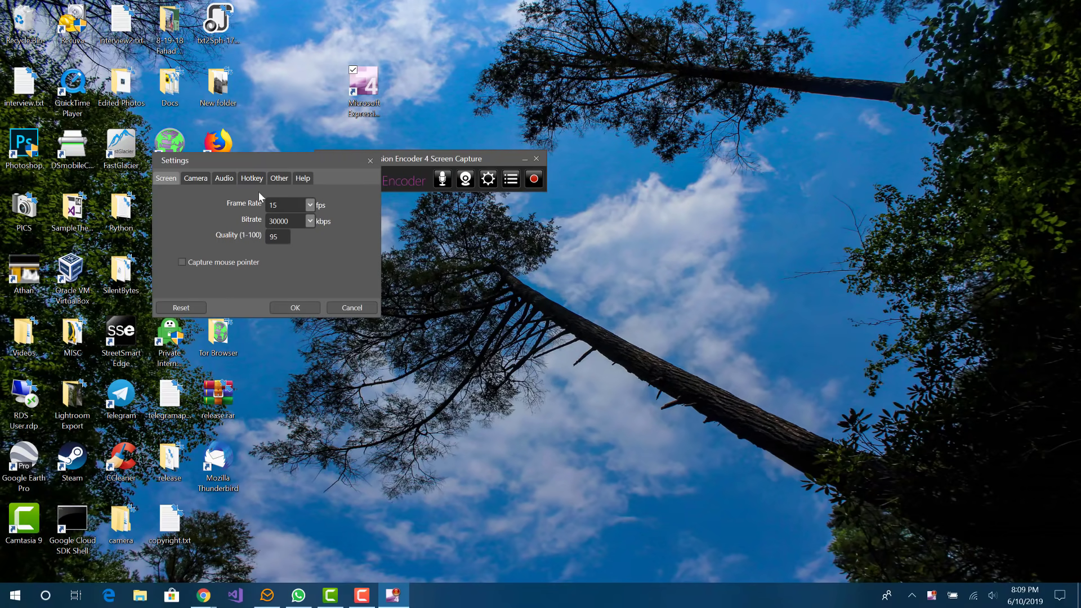
pyautogui.moveTo(231, 165); pyautogui.dragTo(346, 178)
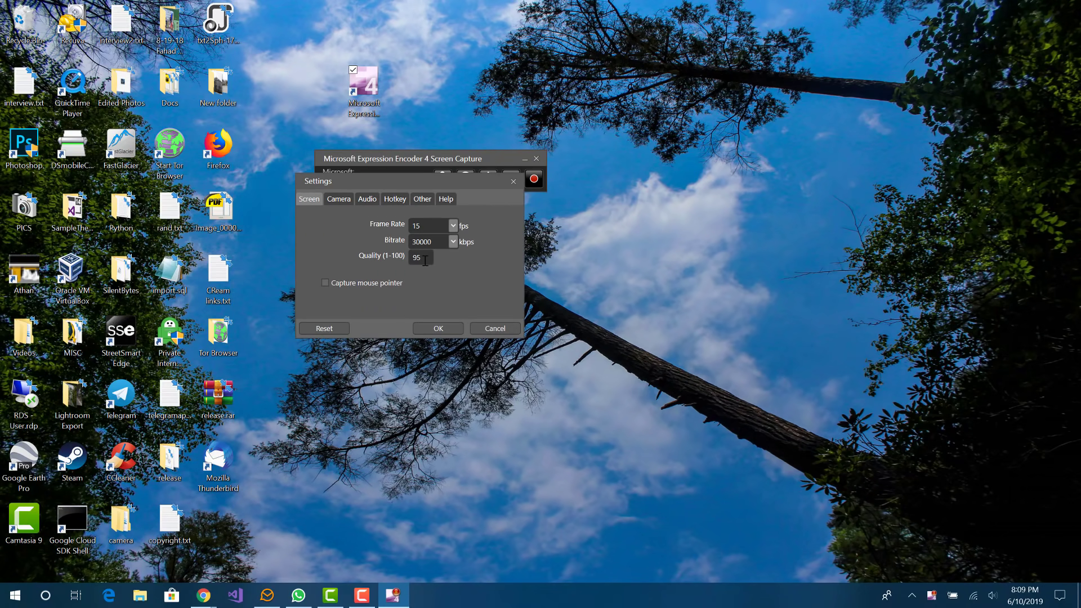
pyautogui.write('100')
pyautogui.click(452, 225)
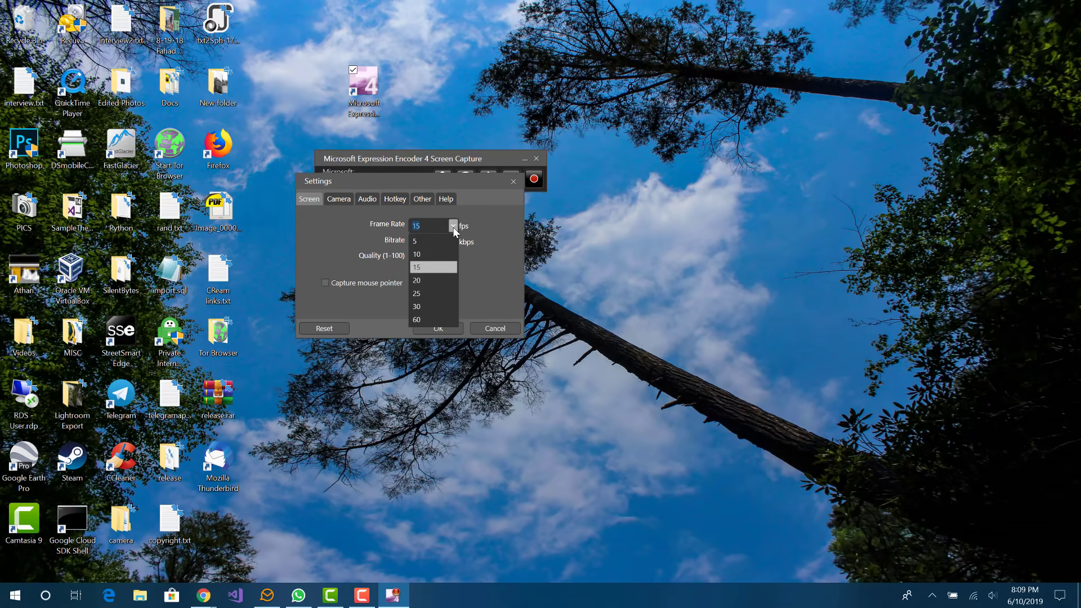
pyautogui.click(433, 320)
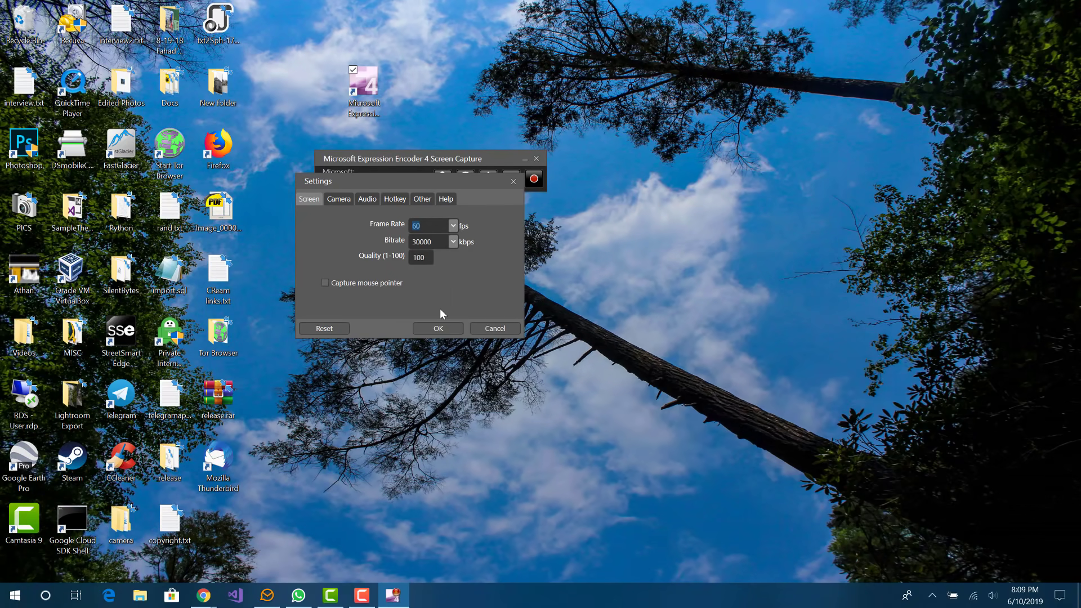
pyautogui.click(454, 242)
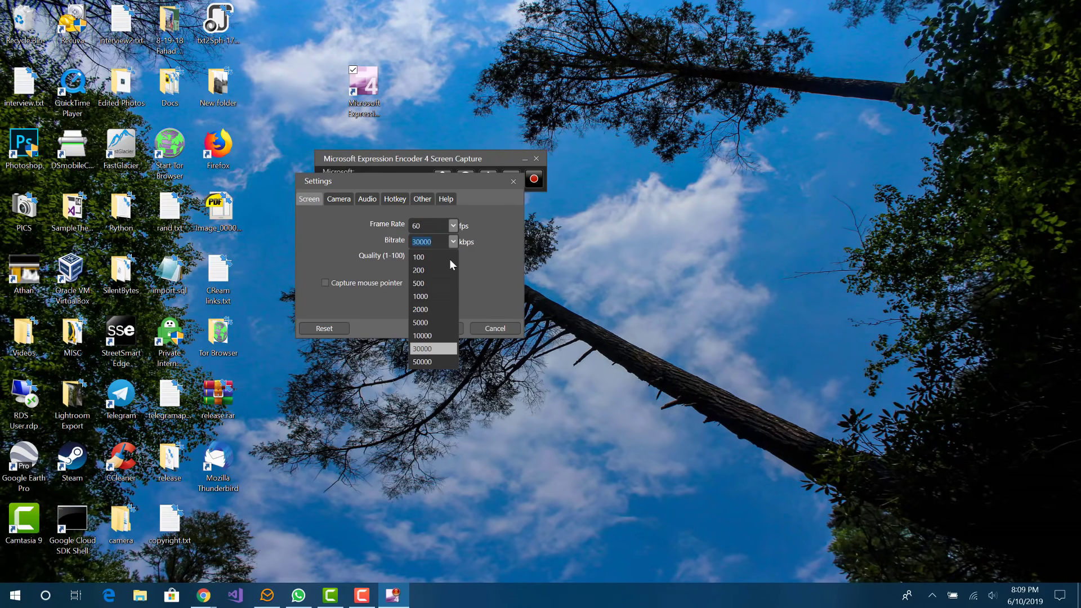
pyautogui.click(427, 362)
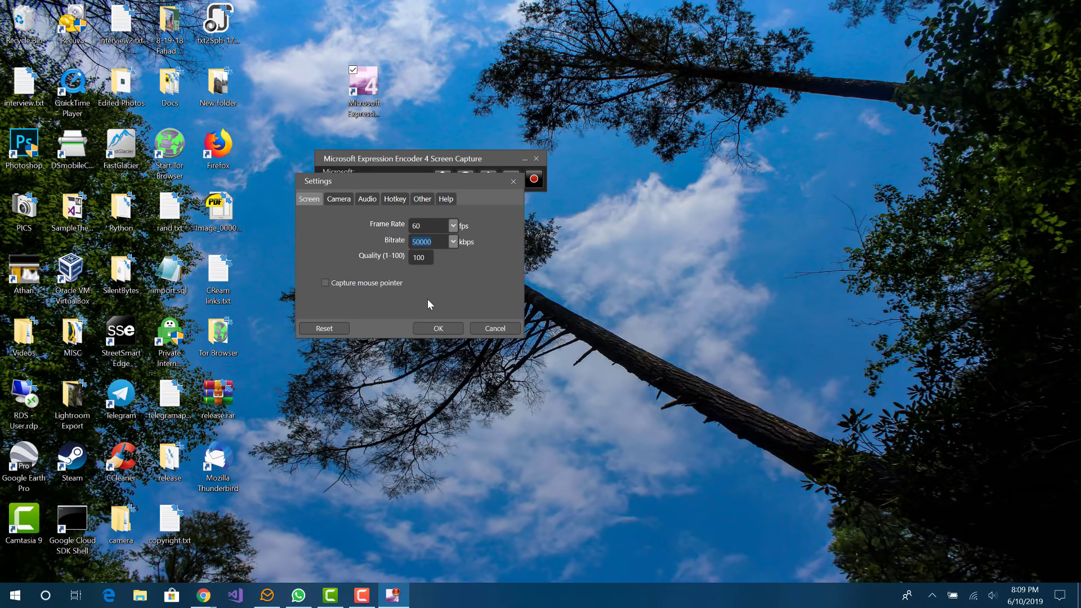
# - Set the audio bitrate to 256, keeping the 2 channel, 16-bit, 48 kHz format
pyautogui.click(339, 200)
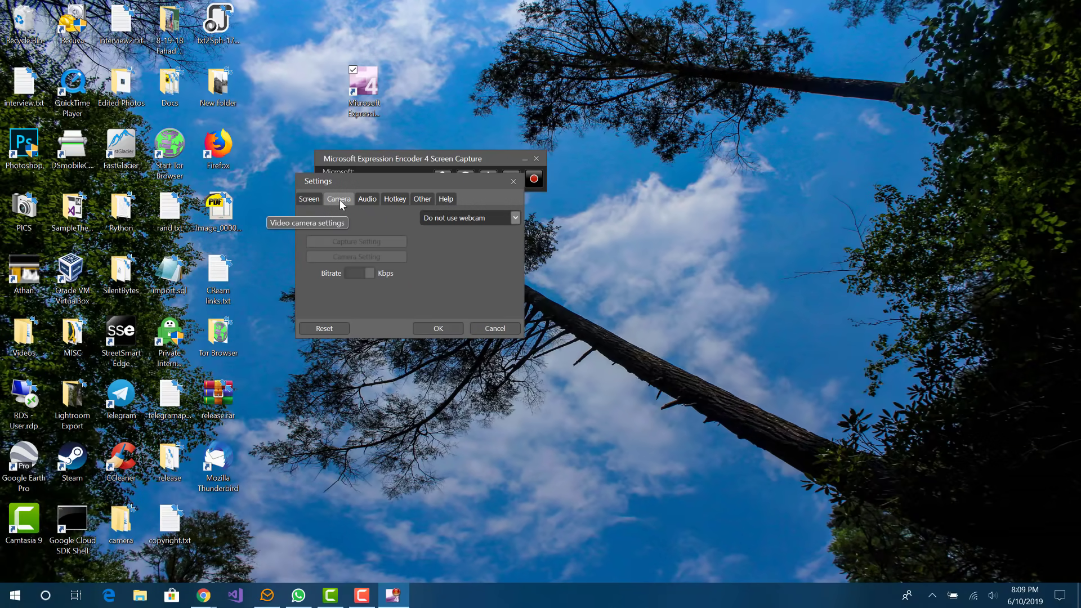
pyautogui.click(374, 203)
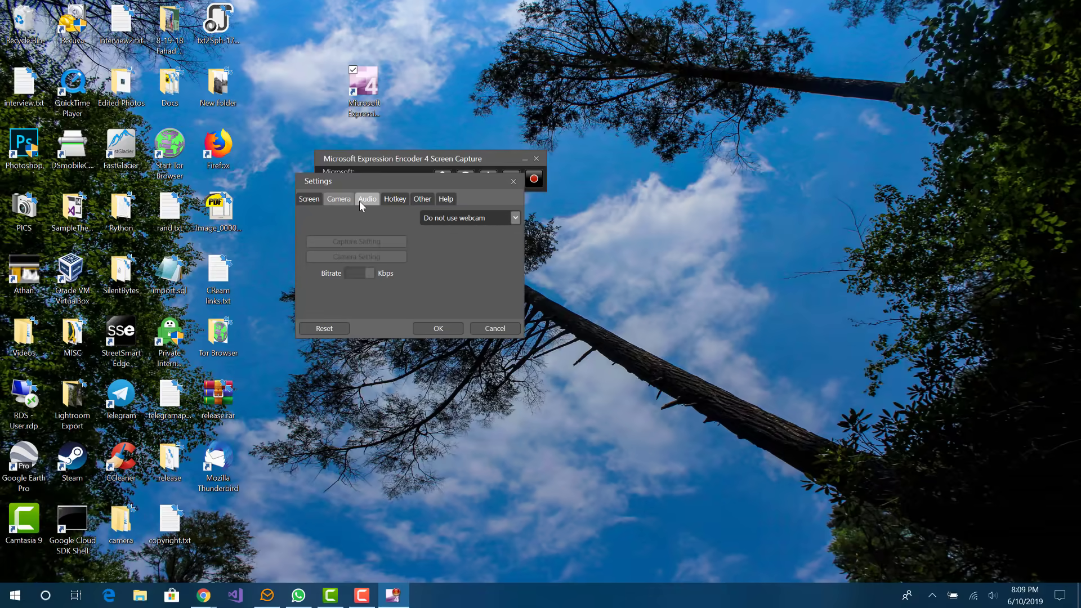
pyautogui.click(369, 201)
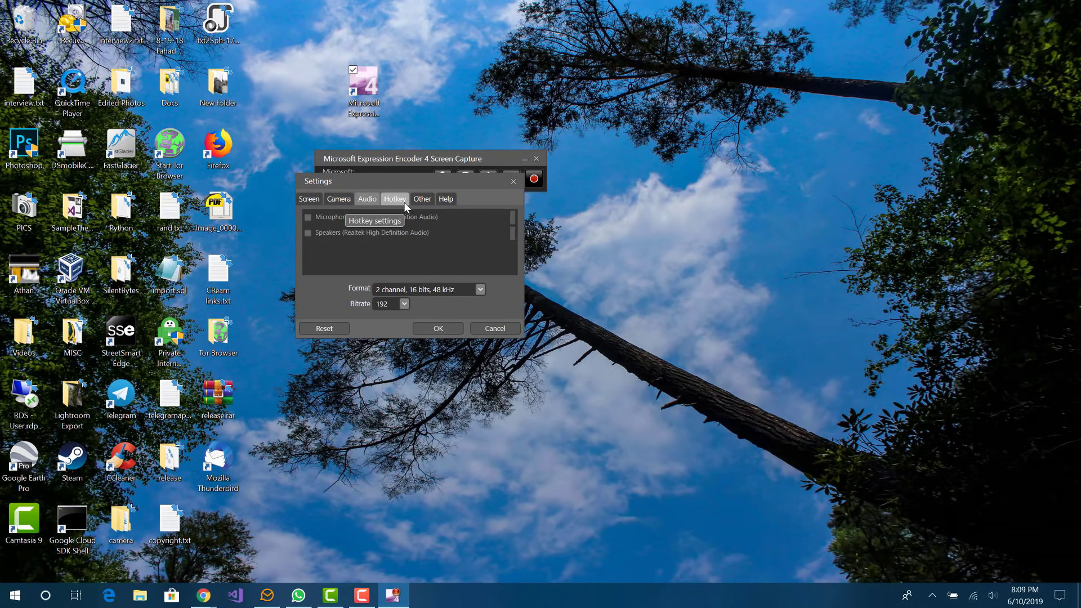
pyautogui.click(403, 303)
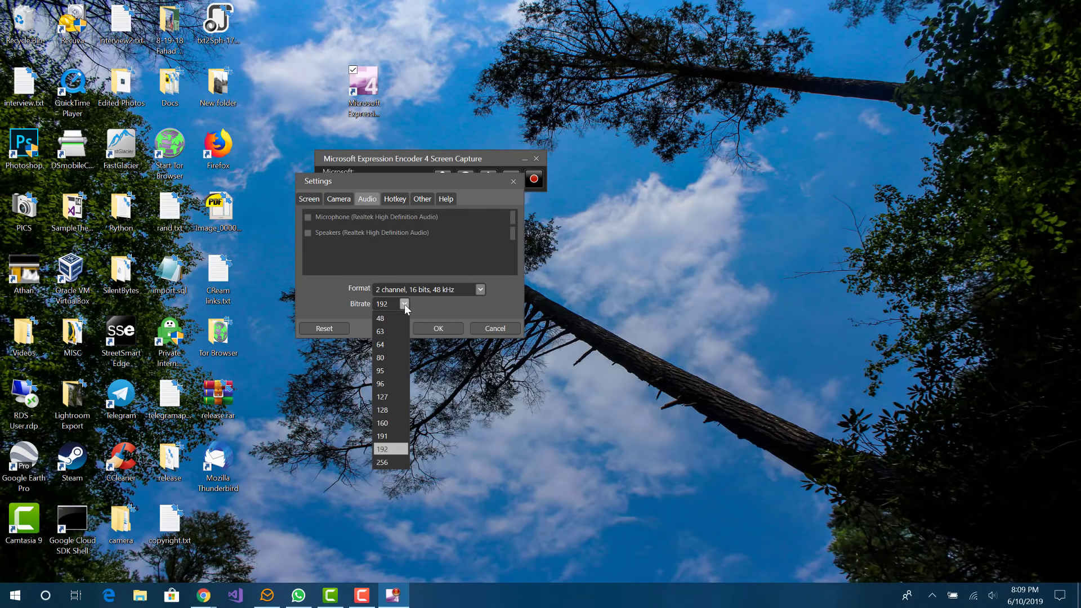
pyautogui.click(385, 463)
pyautogui.click(480, 288)
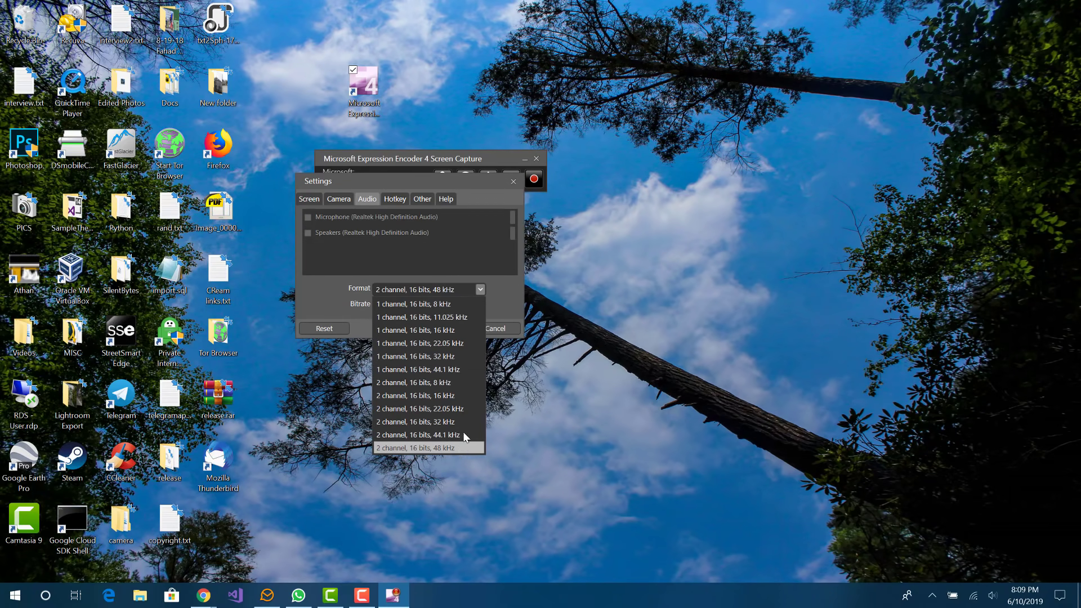
pyautogui.click(505, 293)
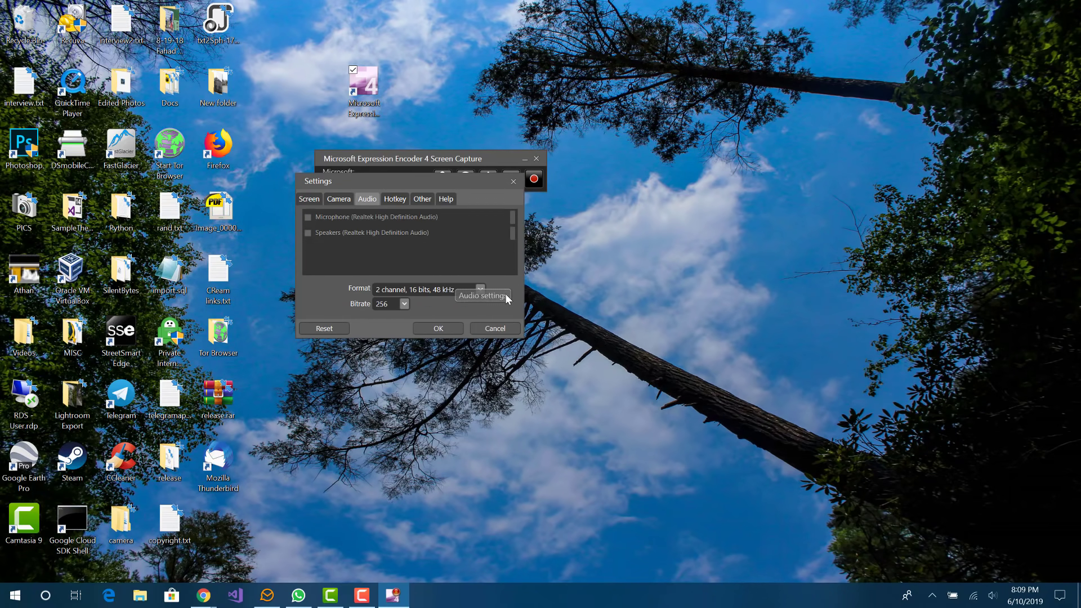
# - Review the Hotkey and Other options, then save the capture settings
pyautogui.click(392, 200)
pyautogui.click(422, 200)
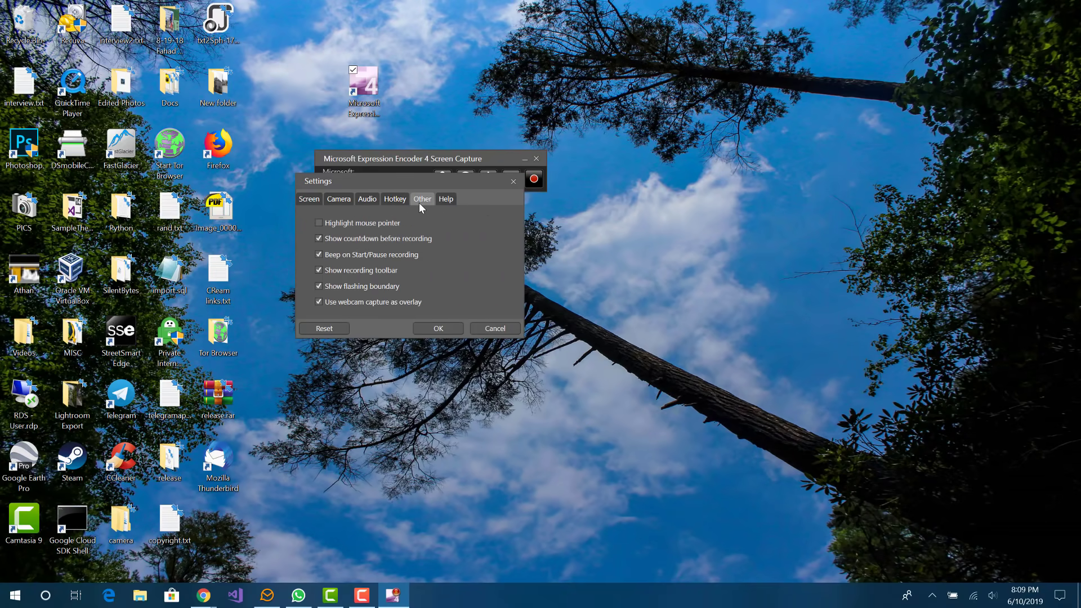
pyautogui.click(385, 201)
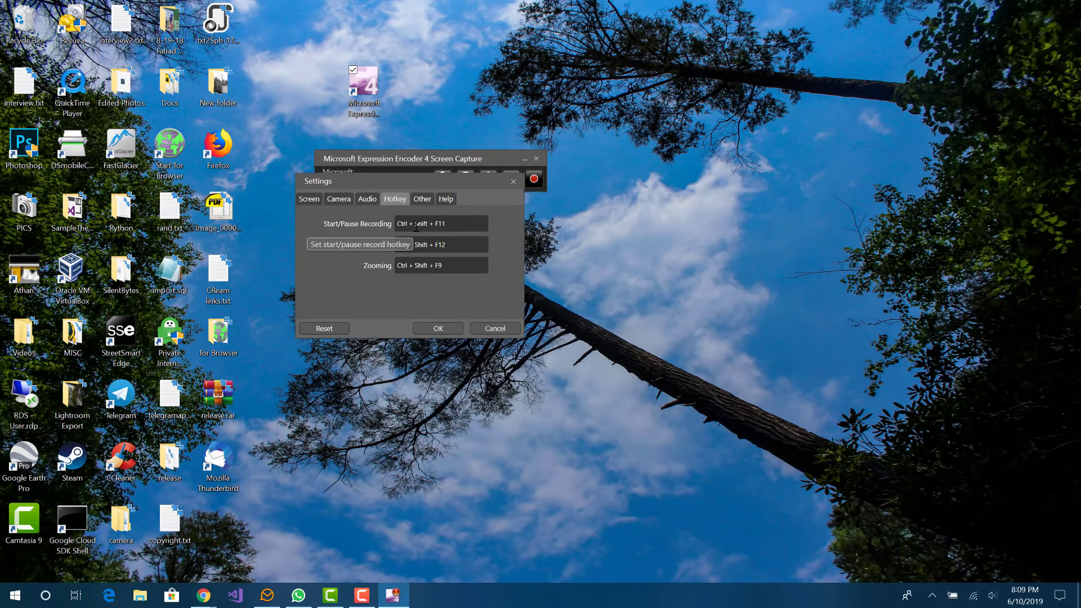
pyautogui.click(416, 225)
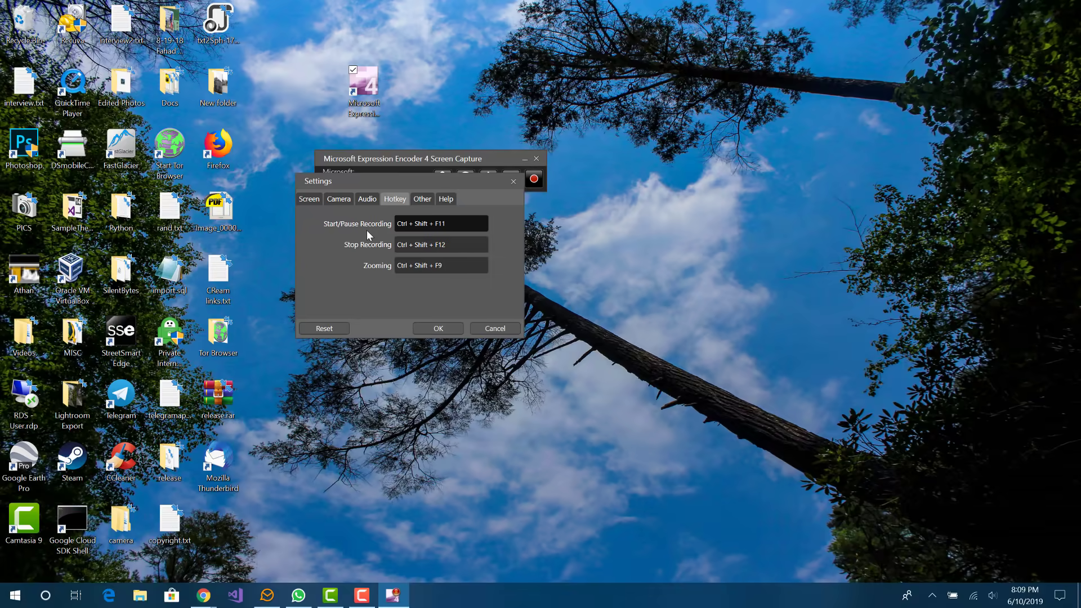
pyautogui.click(424, 200)
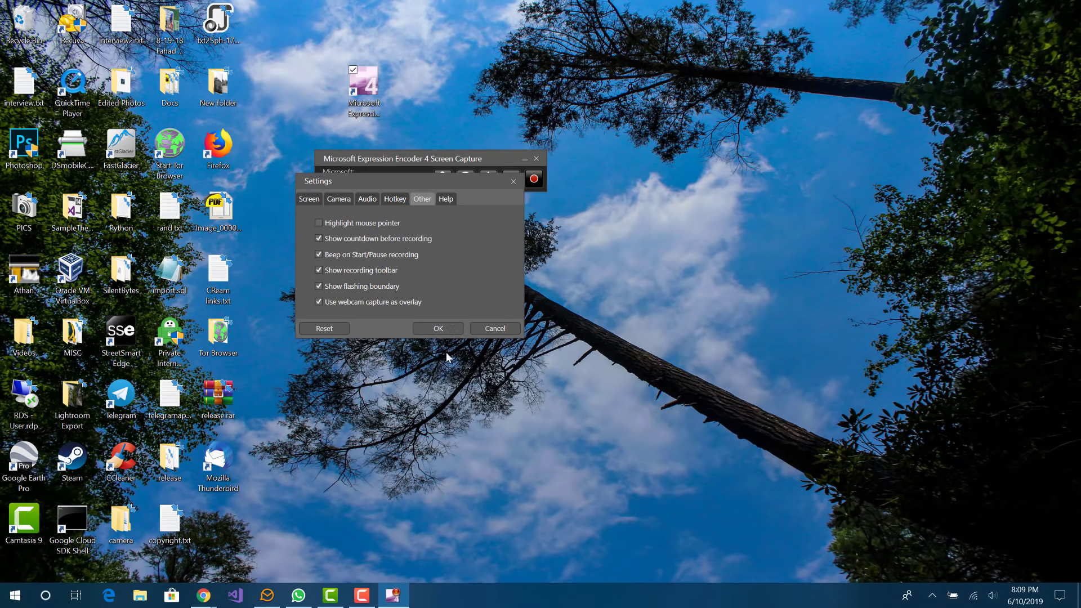
pyautogui.click(451, 329)
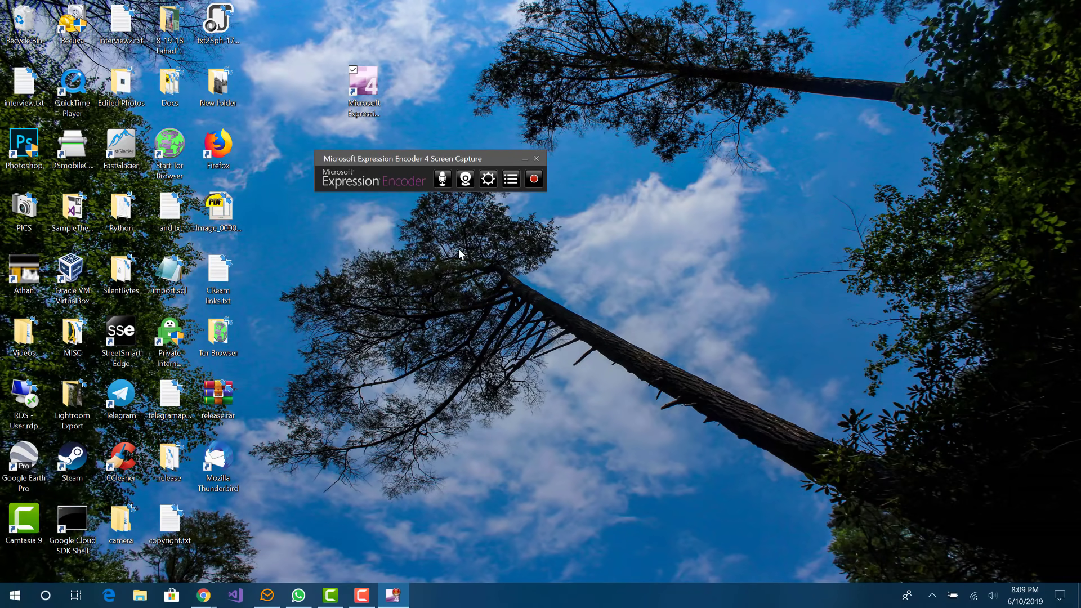
# - Drag out a capture region across the screen, then cancel that selection
pyautogui.click(538, 183)
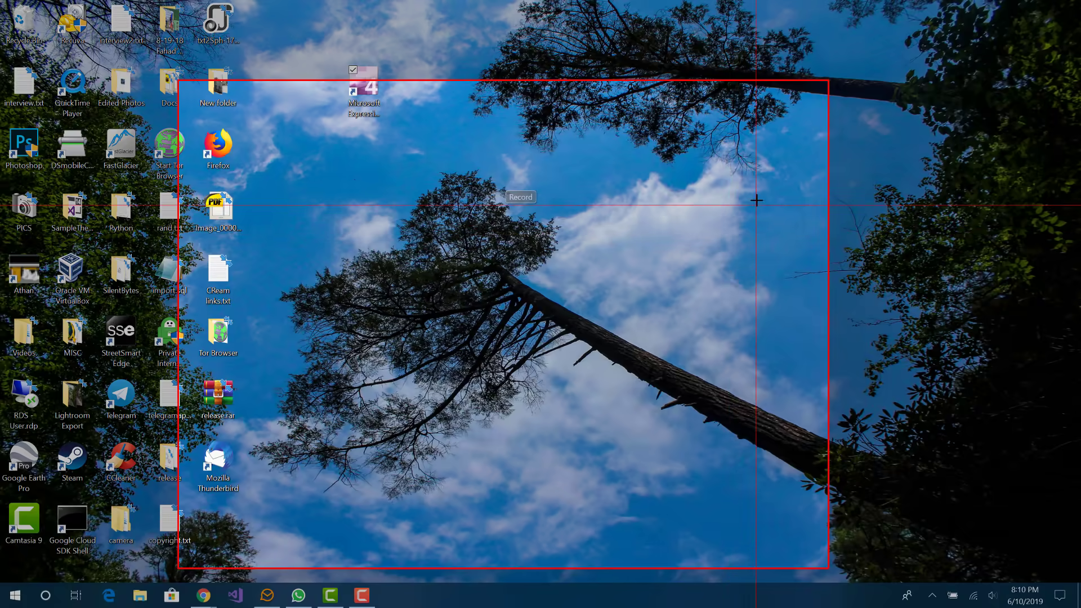
pyautogui.click(592, 189)
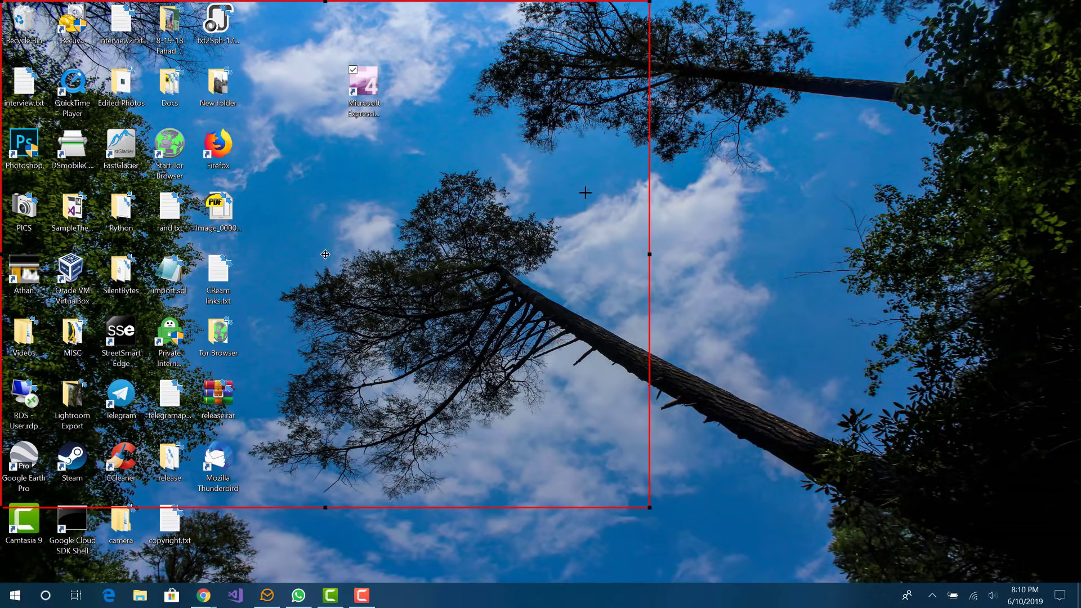
pyautogui.moveTo(648, 512); pyautogui.dragTo(1079, 575)
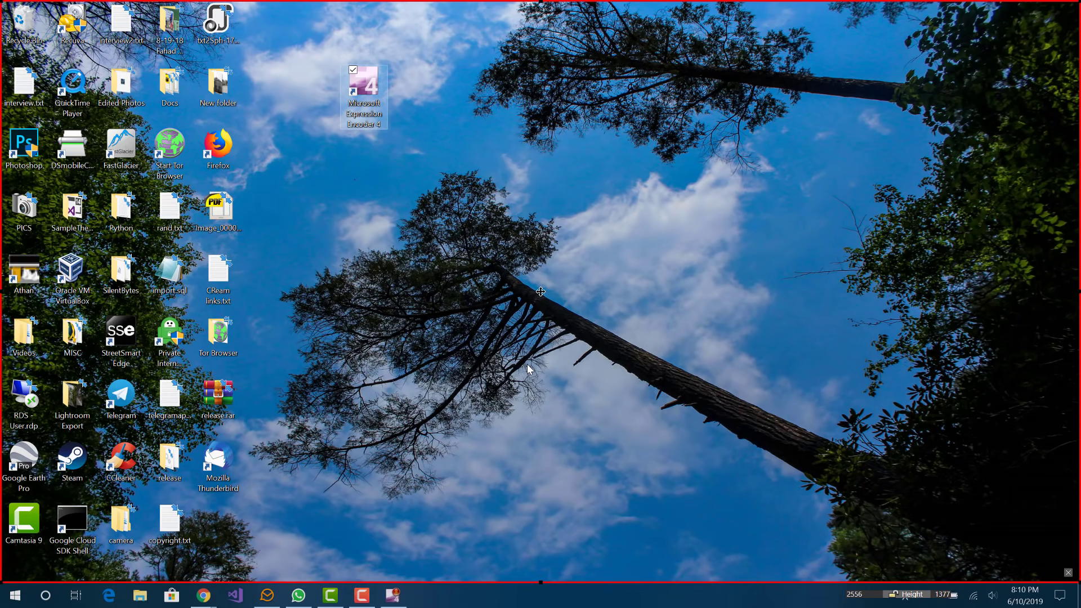
pyautogui.click(895, 597)
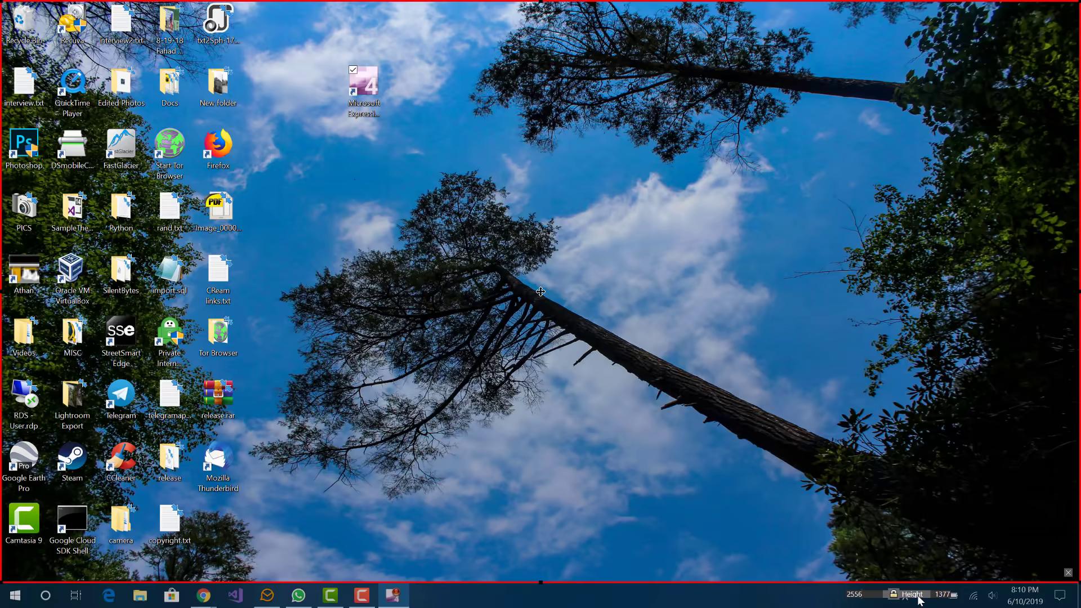
pyautogui.click(1069, 574)
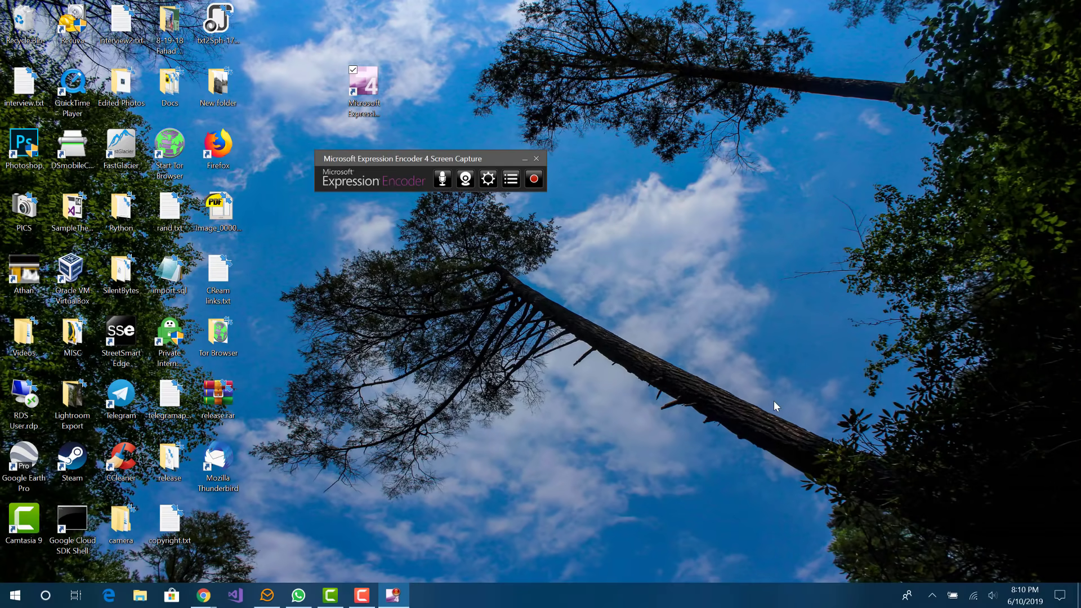
# - Set the capture region to the Full Screen preset and start recording past the warning
pyautogui.click(534, 183)
pyautogui.click(318, 199)
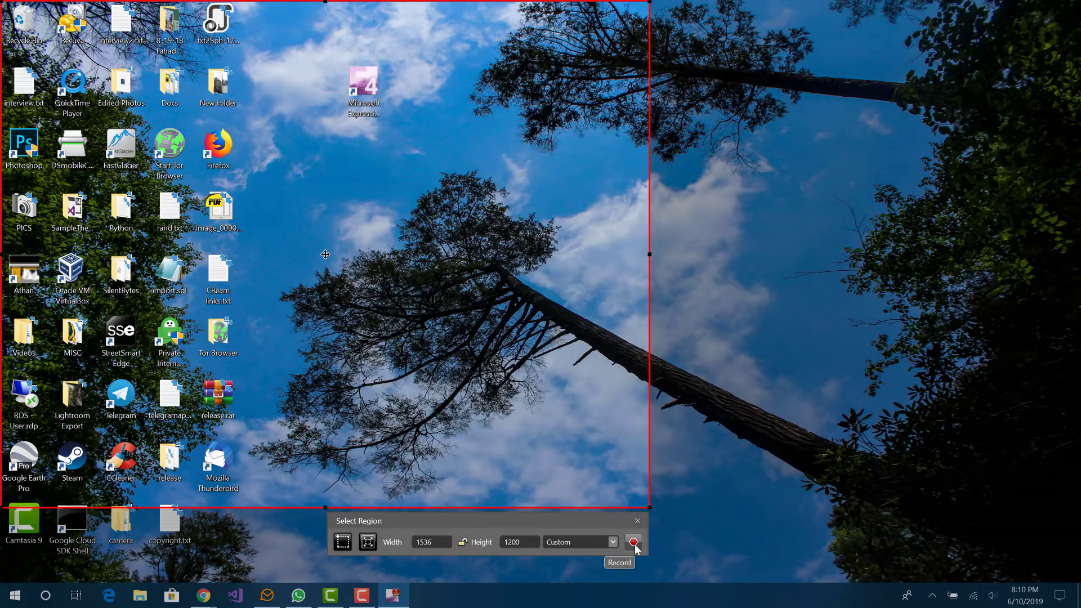
pyautogui.click(581, 541)
pyautogui.click(587, 528)
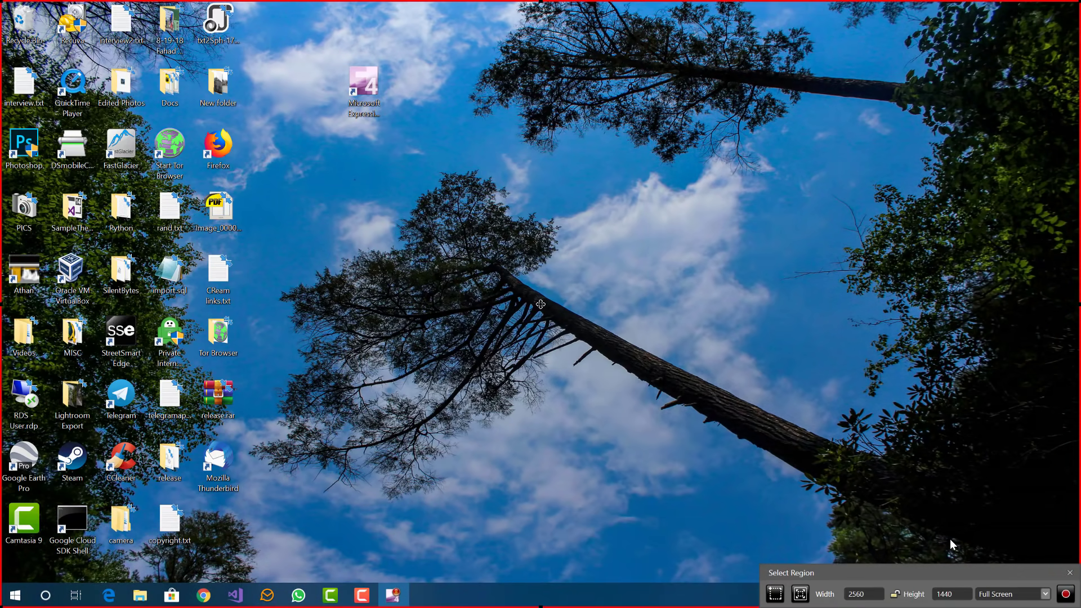
pyautogui.click(1067, 597)
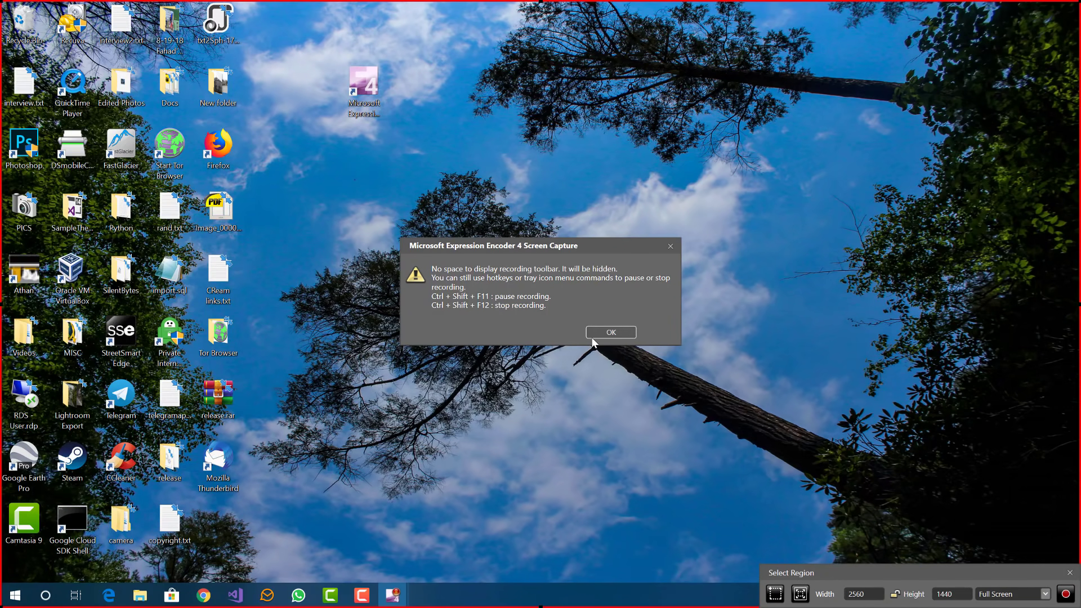
pyautogui.click(612, 331)
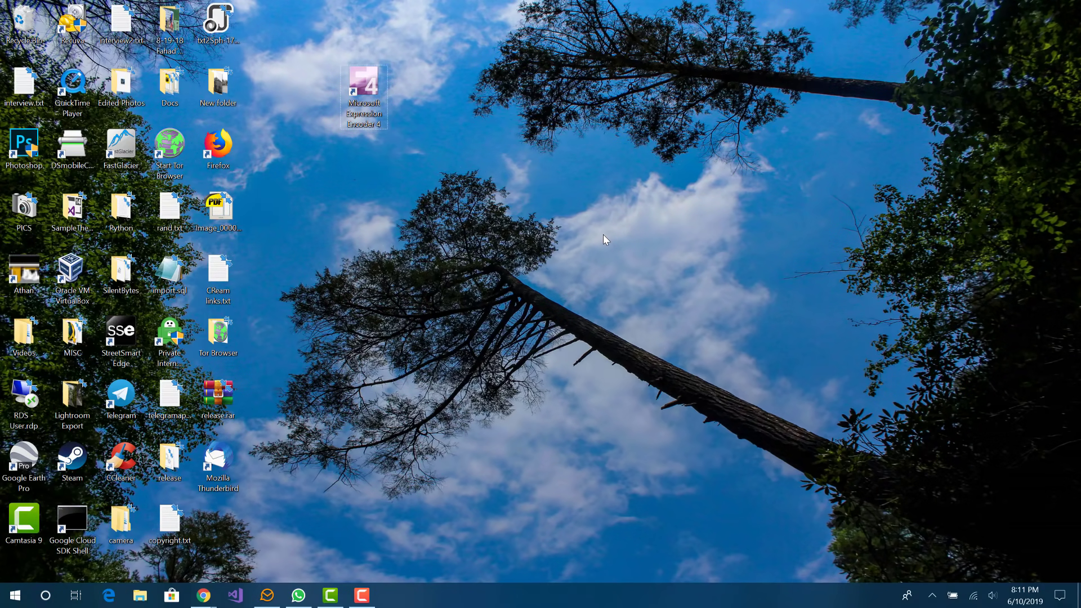
# - Stop recording with Ctrl+Shift+F12 and send the new capture to Expression Encoder
pyautogui.hotkey('ctrl', 'shift', 'F12')
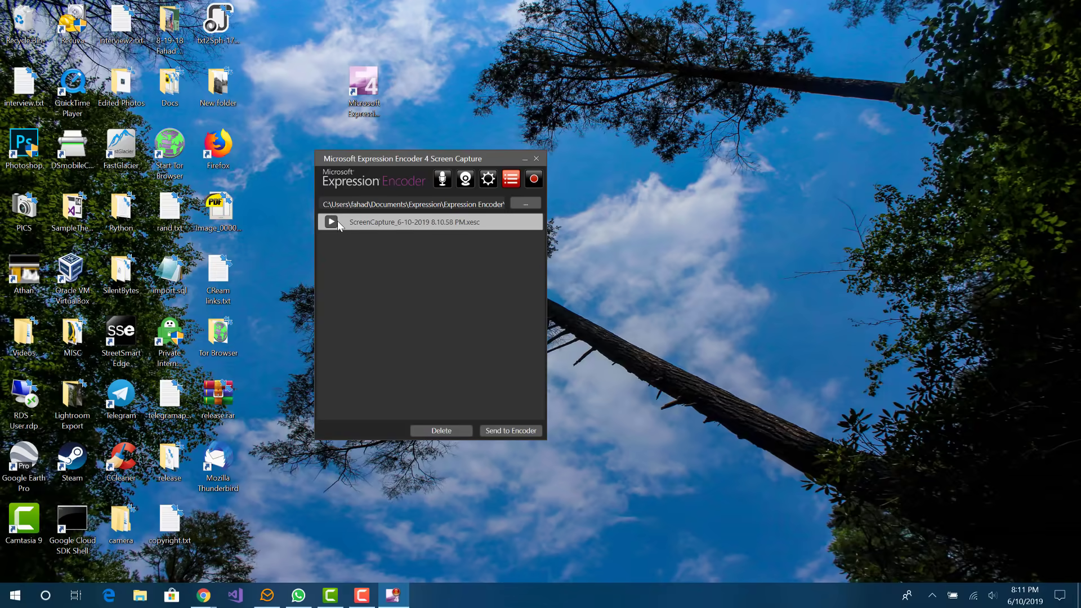
pyautogui.click(504, 433)
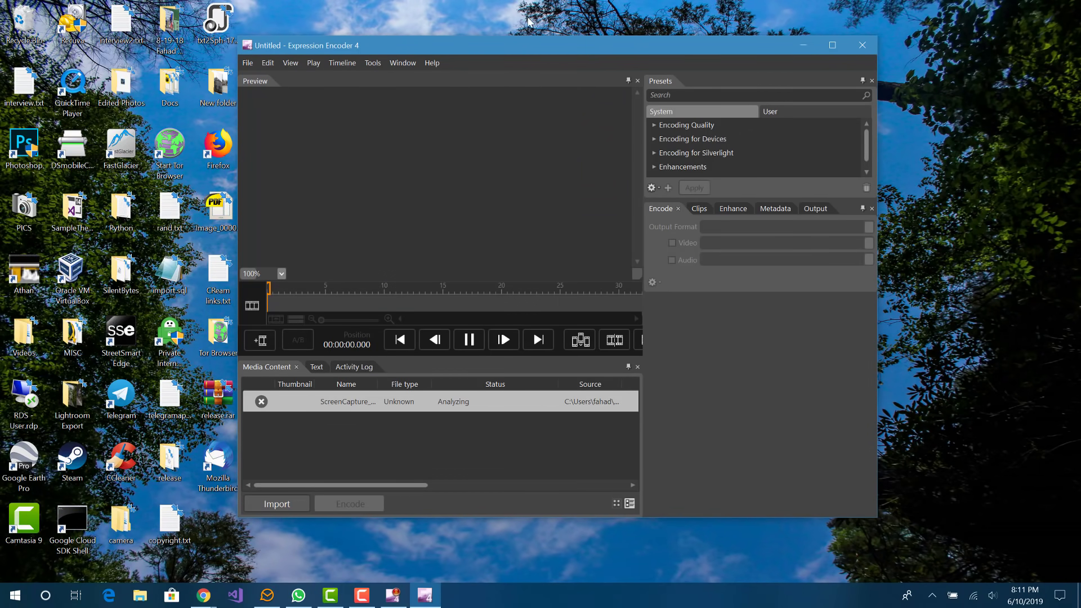
# - Maximize the encoder window and scrub the 2560×1440 clip to about 2.6 seconds
pyautogui.doubleClick(511, 49)
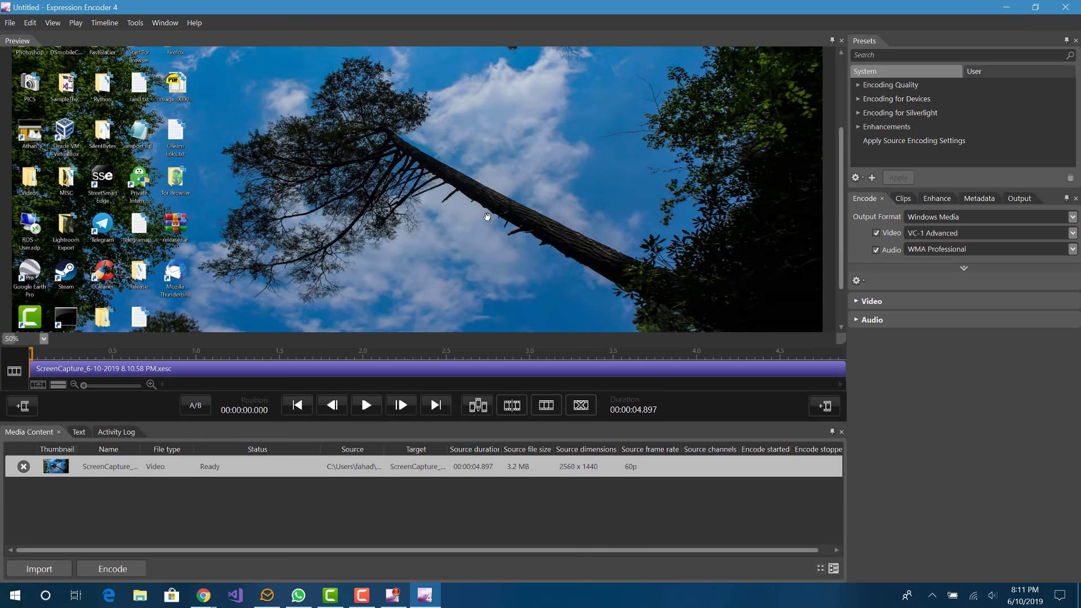
pyautogui.scroll(-1, 486, 217)
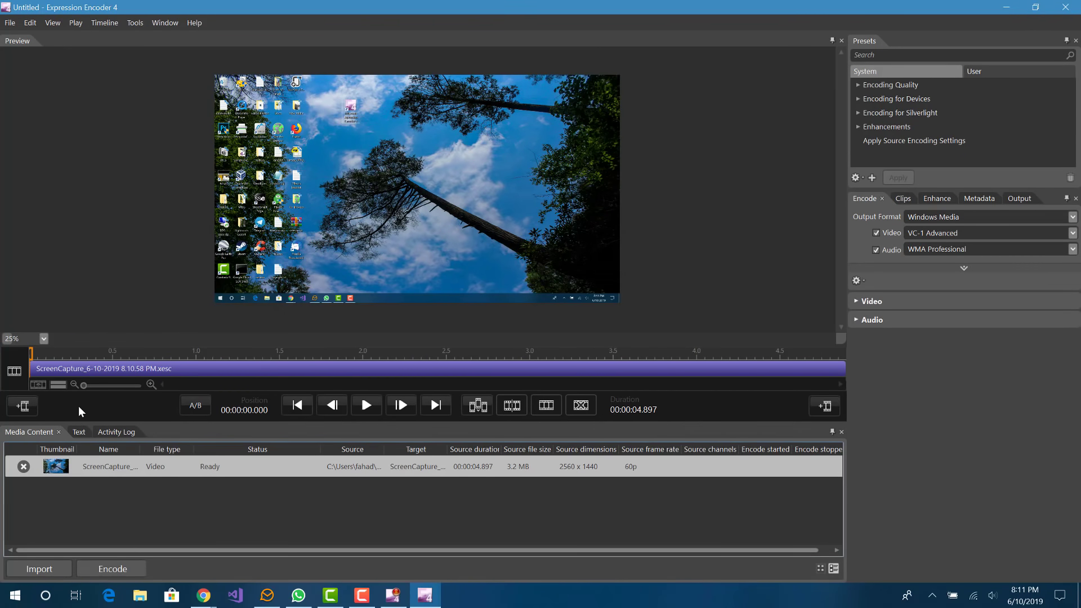
pyautogui.click(179, 355)
pyautogui.moveTo(190, 356); pyautogui.dragTo(459, 360)
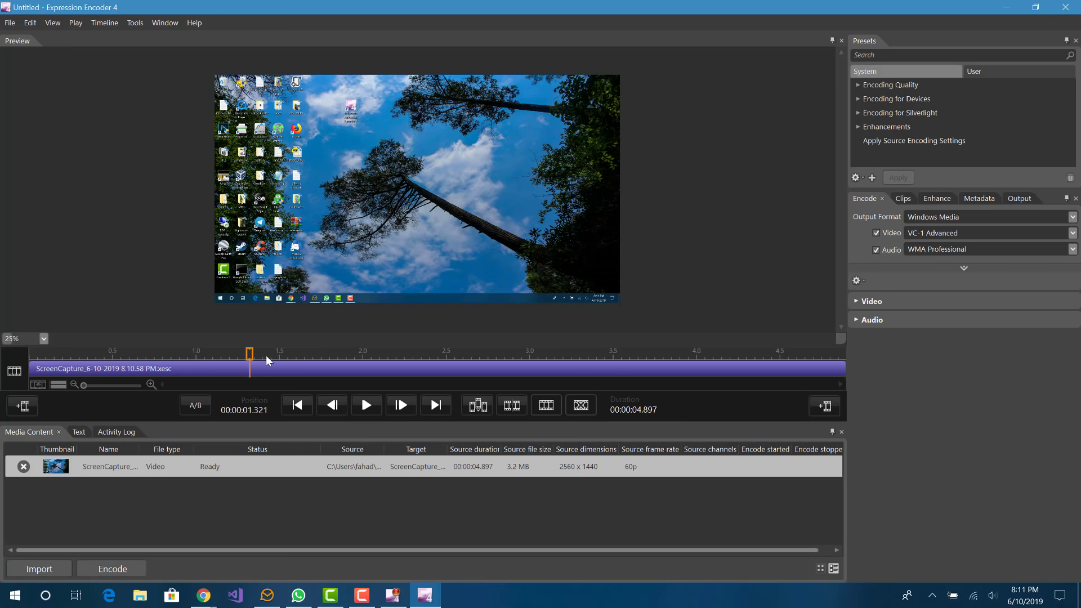